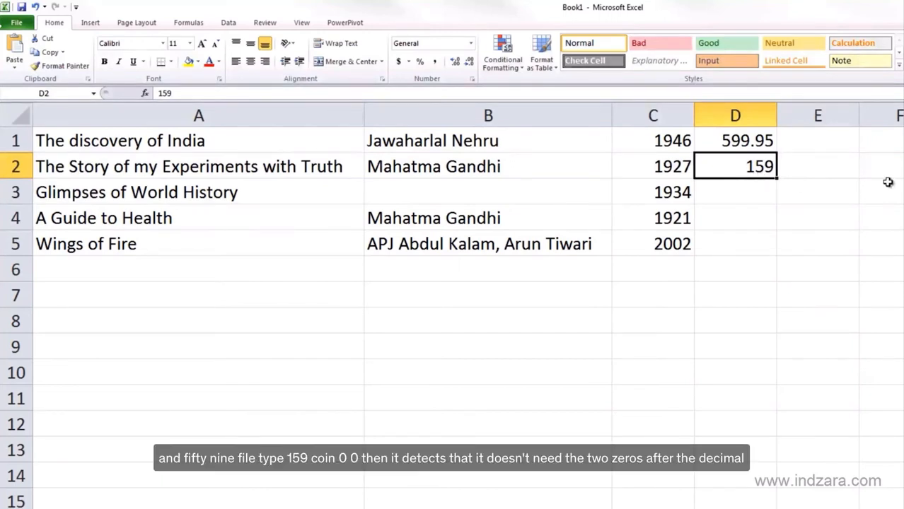
# Enter 159.00 in cell D2
pyautogui.write('159.')
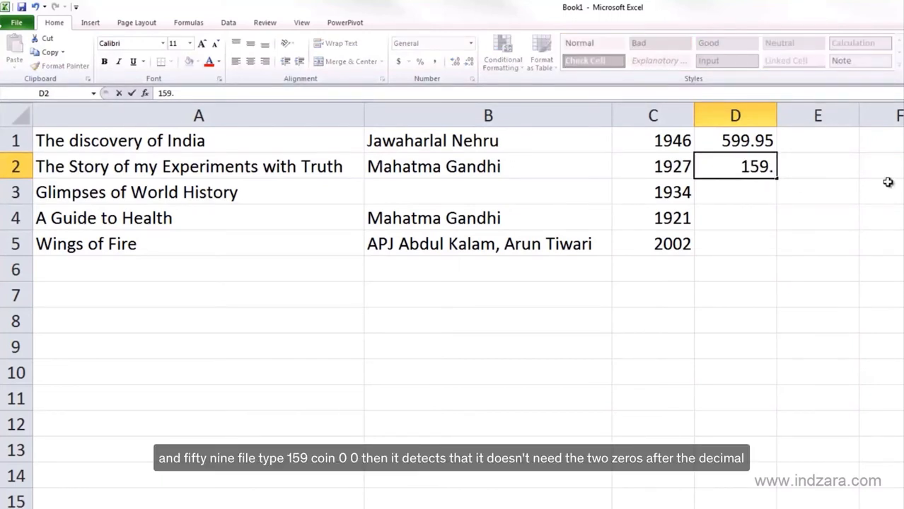
pyautogui.write('00')
pyautogui.press('Return')
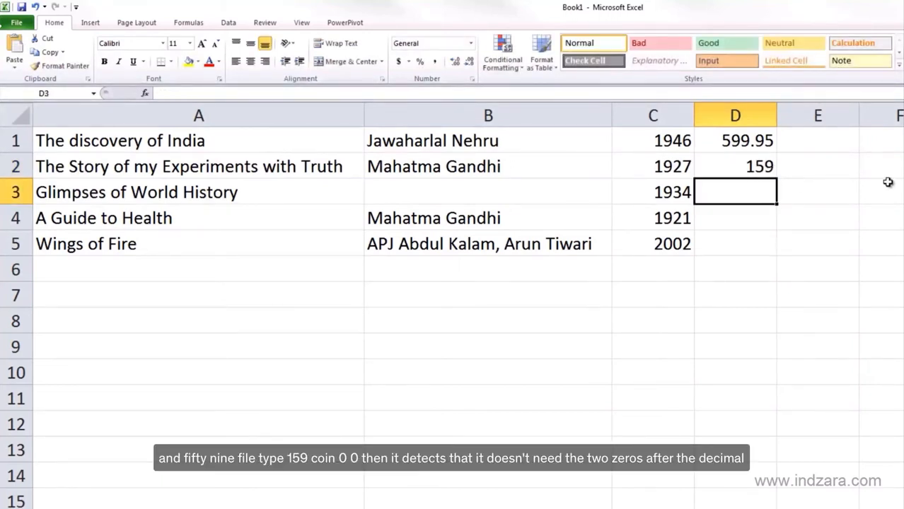
pyautogui.click(750, 170)
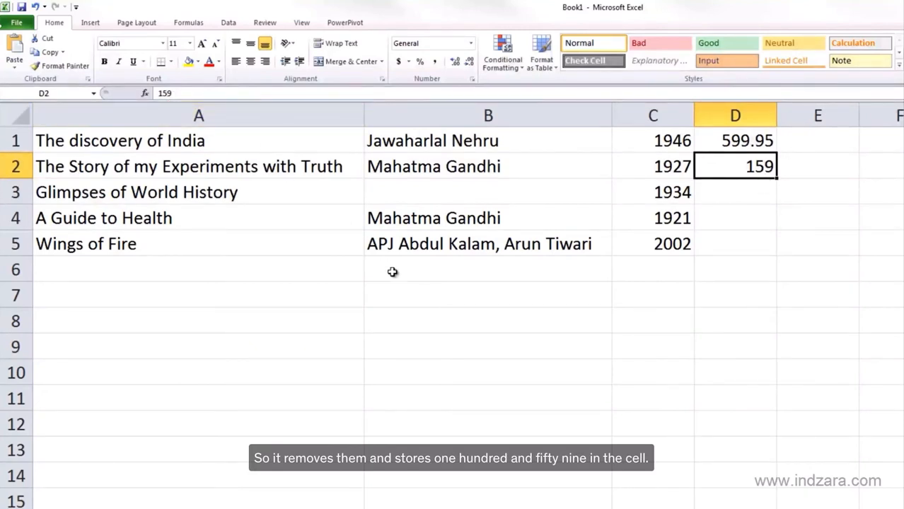
pyautogui.write('123')
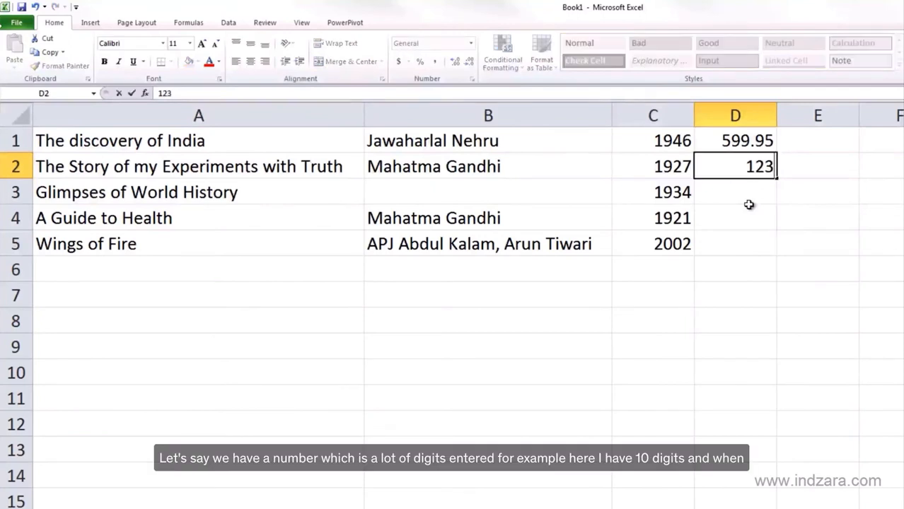
pyautogui.write('456789')
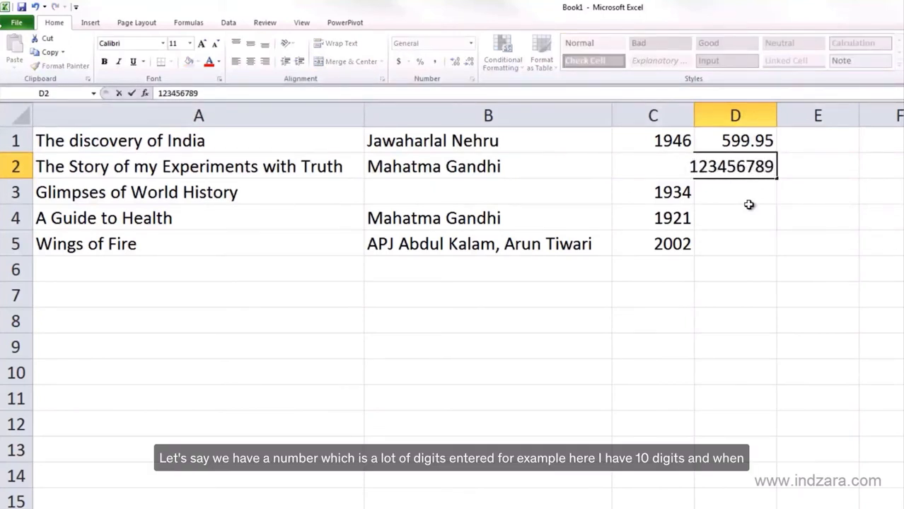
pyautogui.write('0')
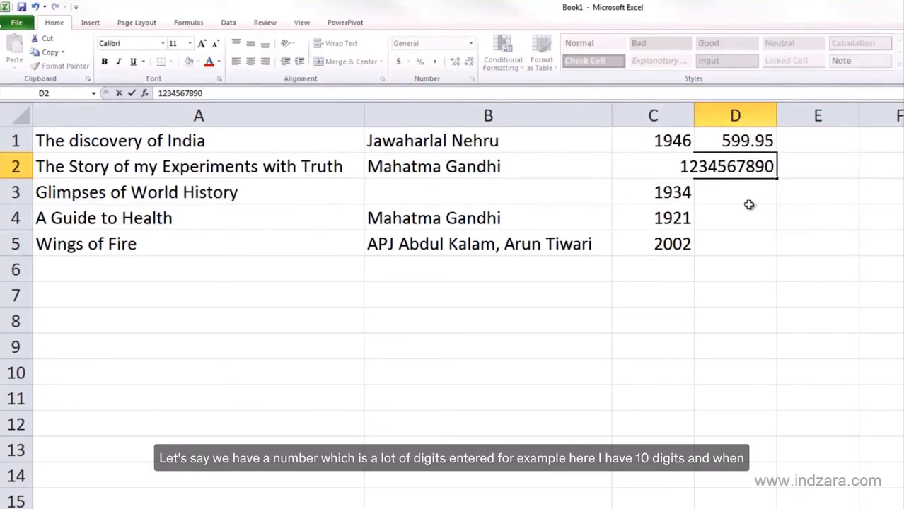
pyautogui.click(750, 206)
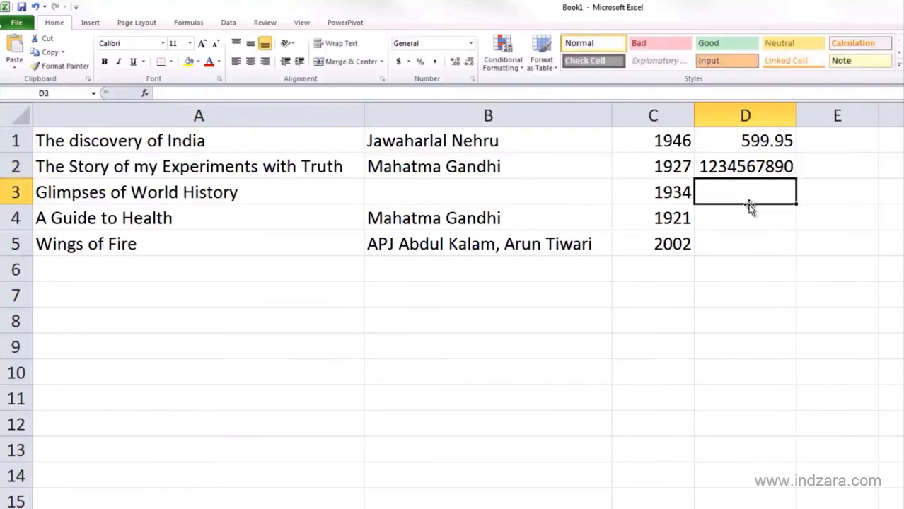
pyautogui.click(744, 166)
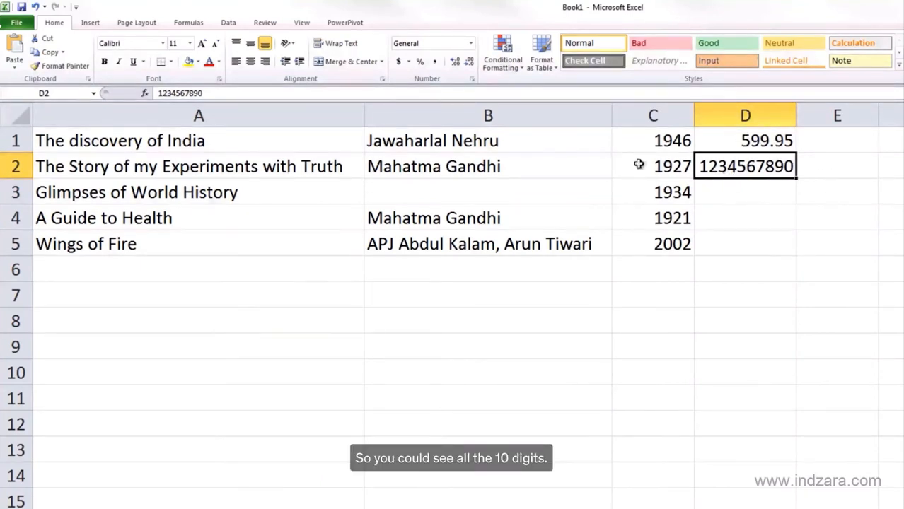
pyautogui.doubleClick(780, 167)
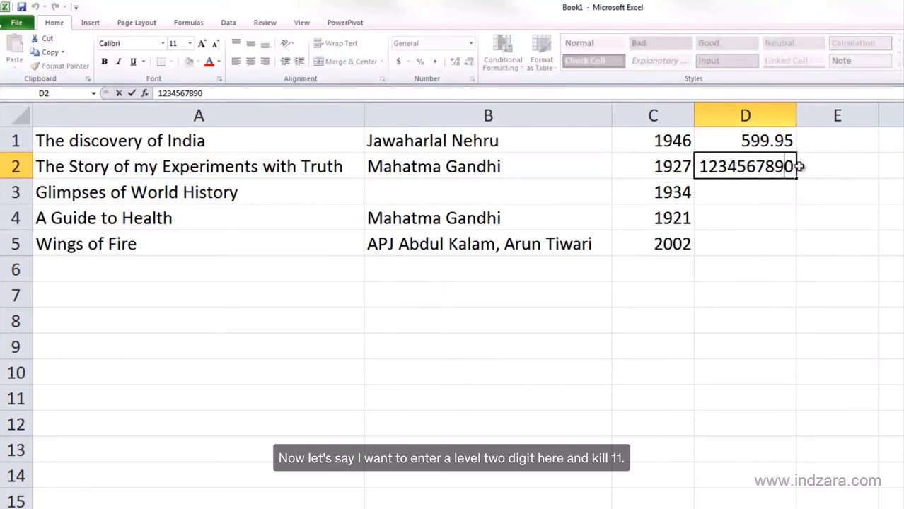
pyautogui.write('1')
pyautogui.press('Return')
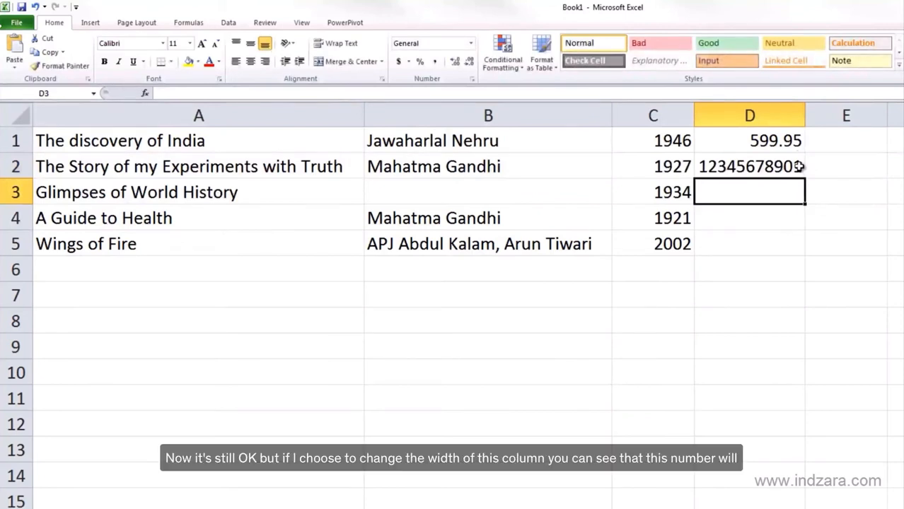
# Make column D narrower than its eleven-digit number, and auto-fit the column to its contents
pyautogui.moveTo(804, 111); pyautogui.dragTo(762, 111)
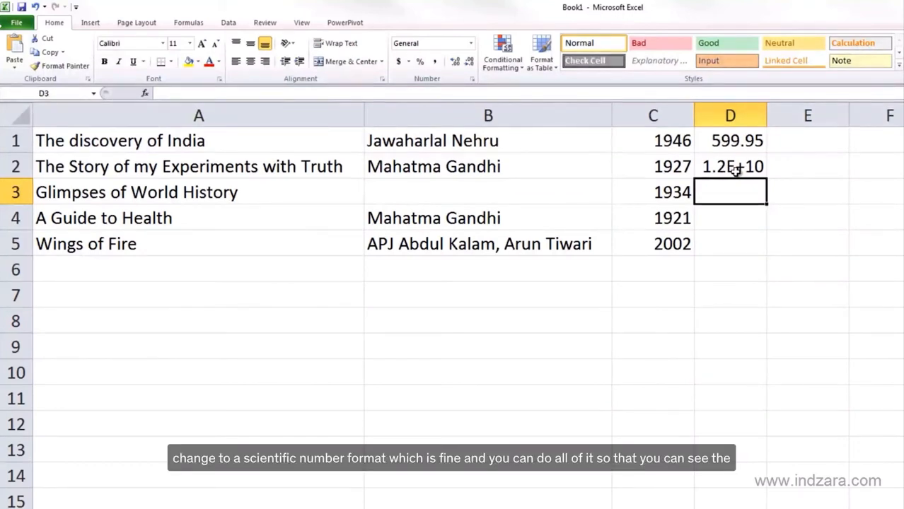
pyautogui.doubleClick(765, 115)
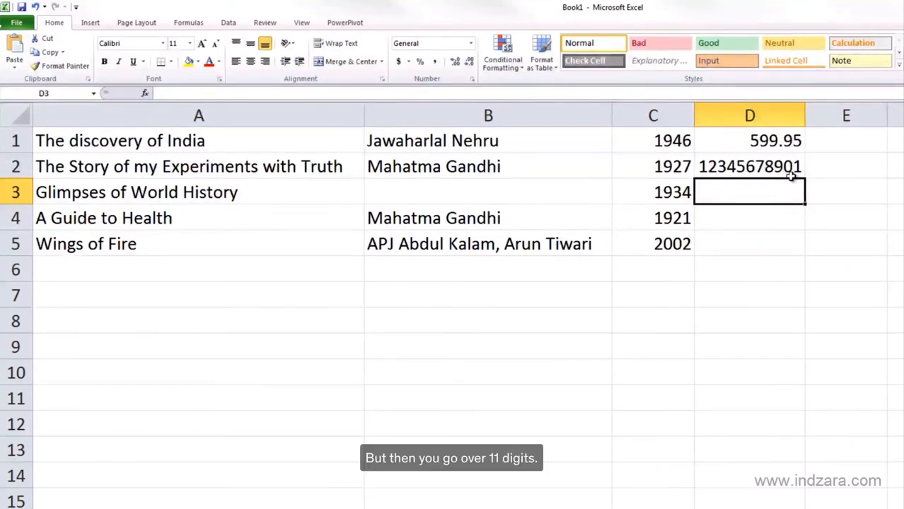
pyautogui.doubleClick(742, 172)
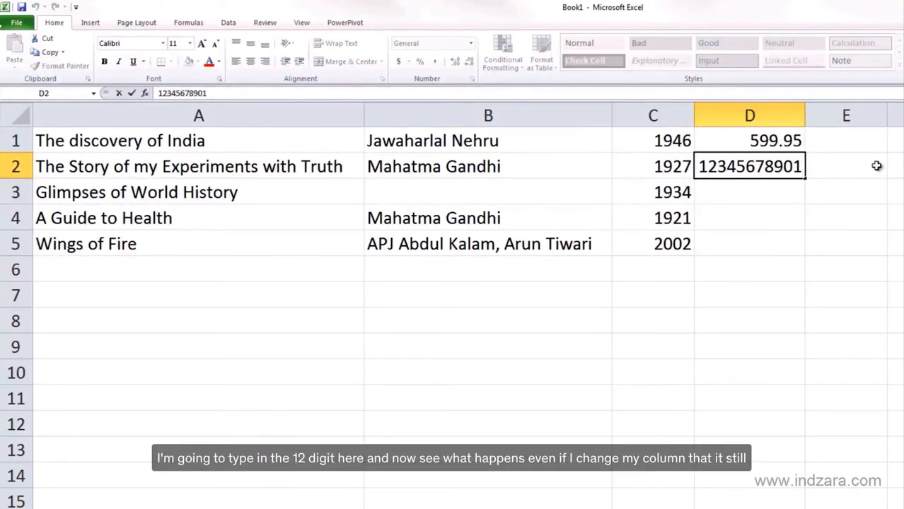
pyautogui.write('2')
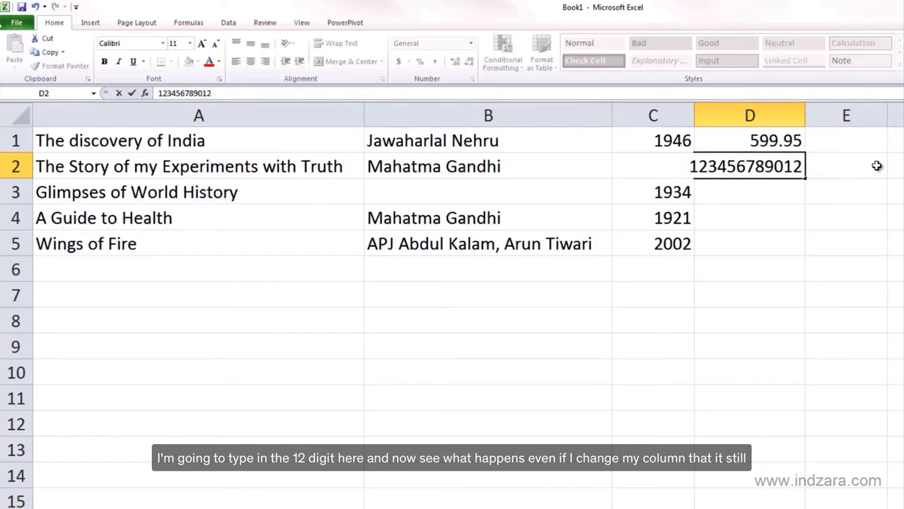
pyautogui.press('Return')
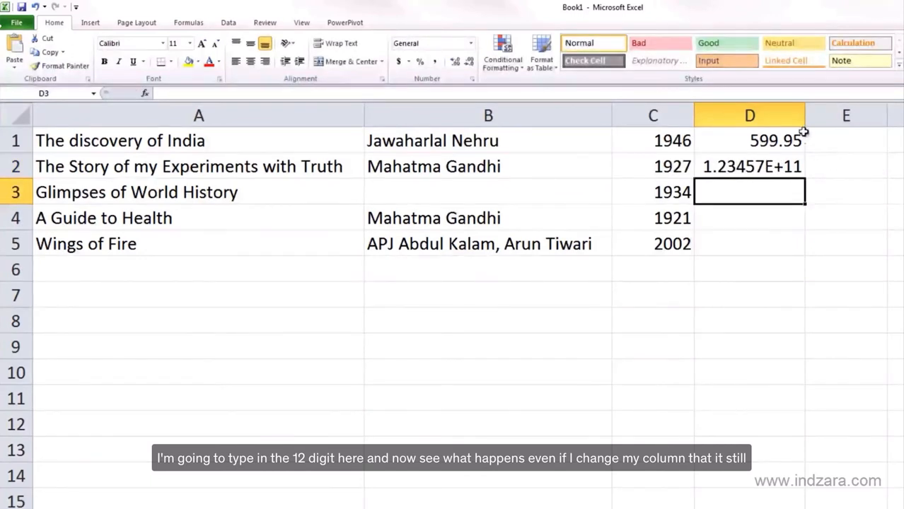
# Widen column D, narrow it partway back, and select cell D2 to check its stored value
pyautogui.moveTo(804, 115); pyautogui.dragTo(837, 115)
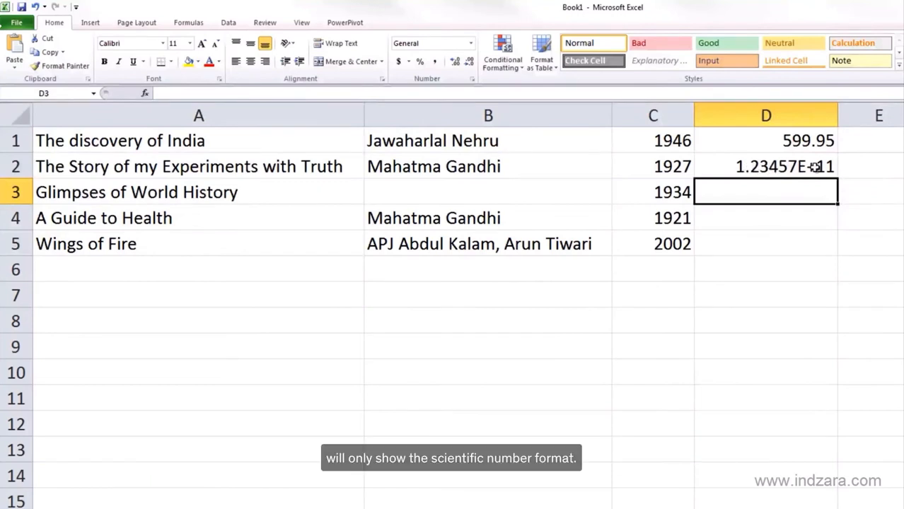
pyautogui.moveTo(837, 115); pyautogui.dragTo(814, 117)
pyautogui.click(782, 165)
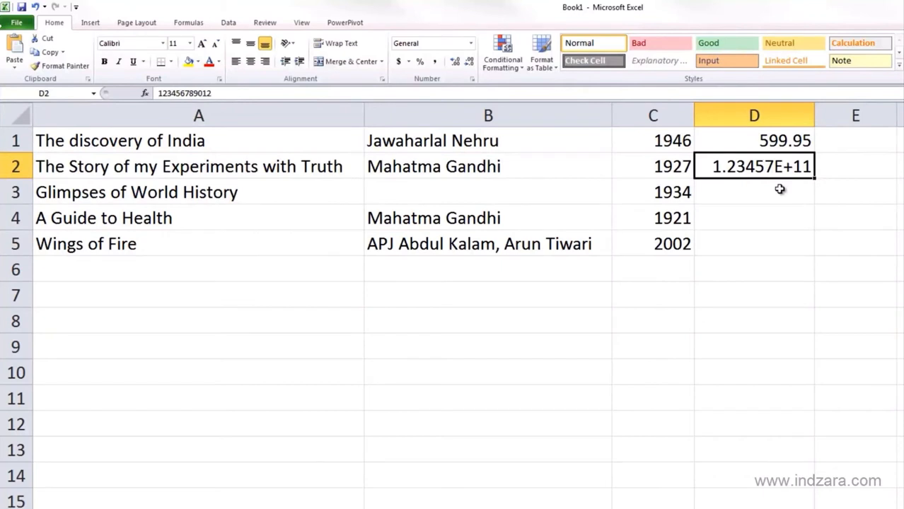
pyautogui.click(779, 189)
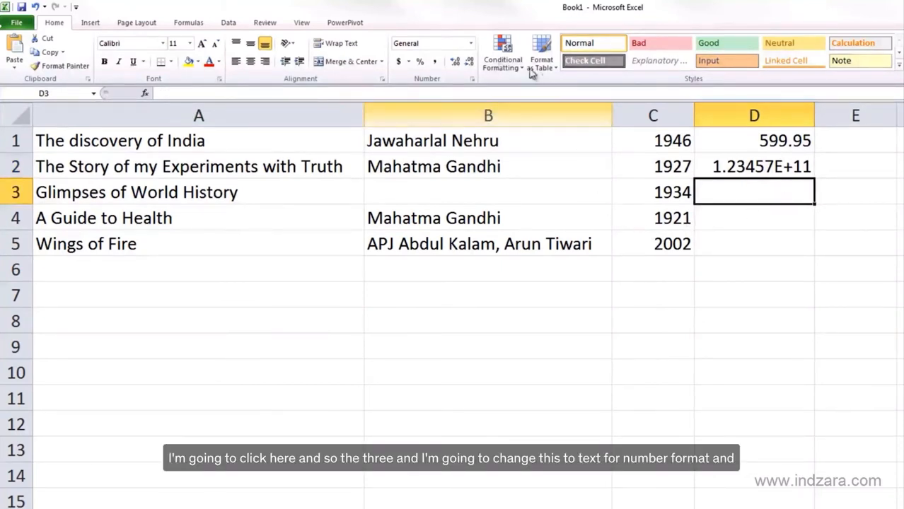
pyautogui.click(471, 45)
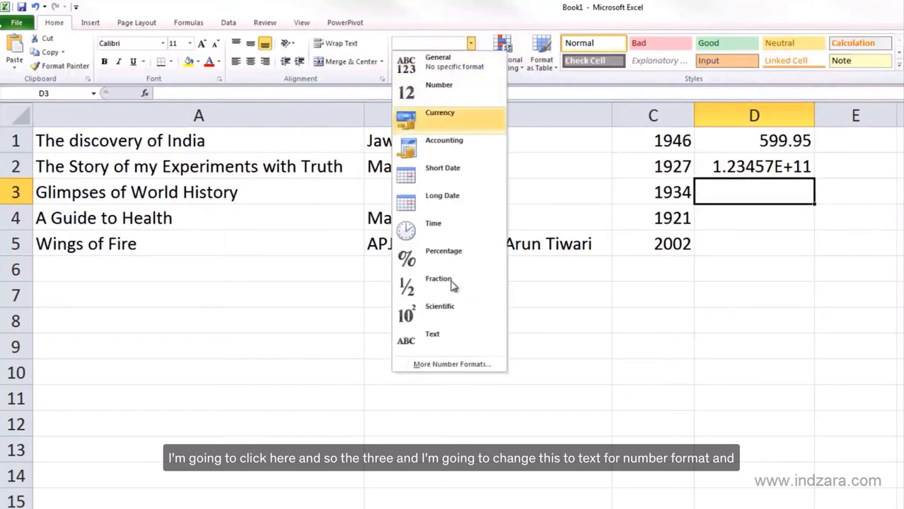
pyautogui.click(453, 342)
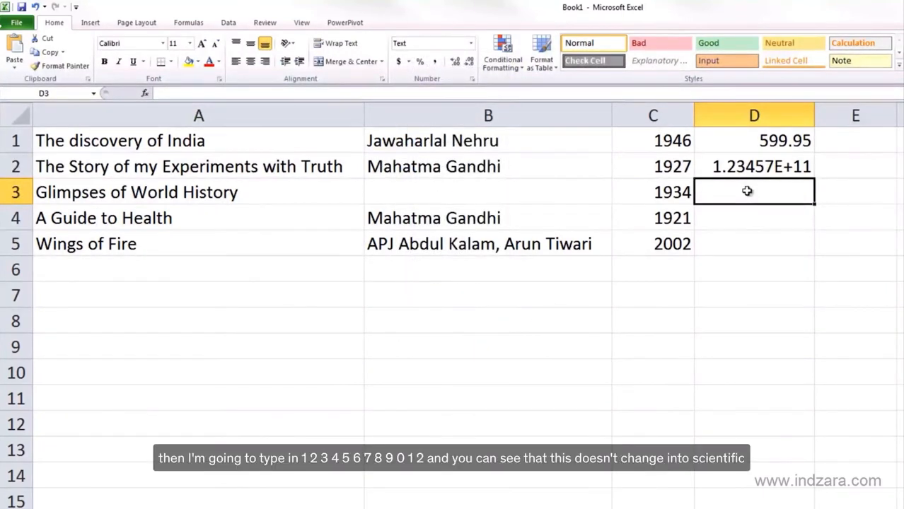
pyautogui.write('1234')
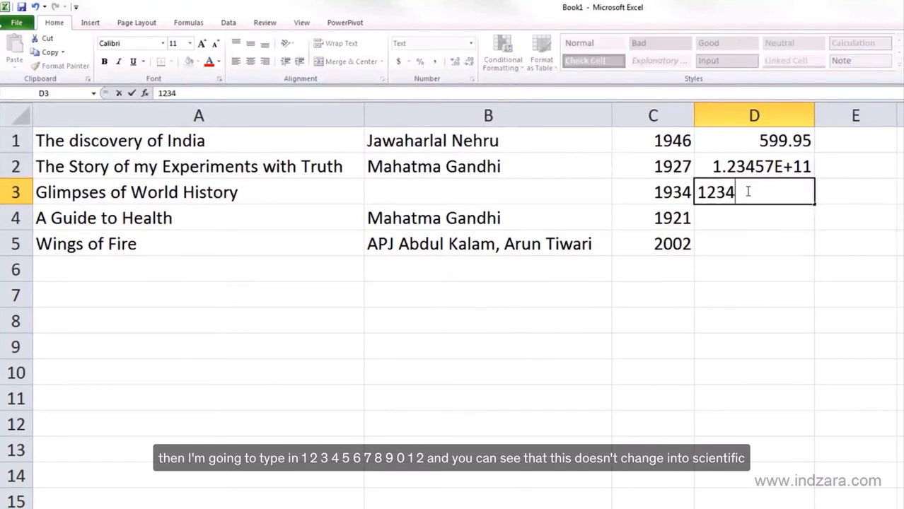
pyautogui.write('567890')
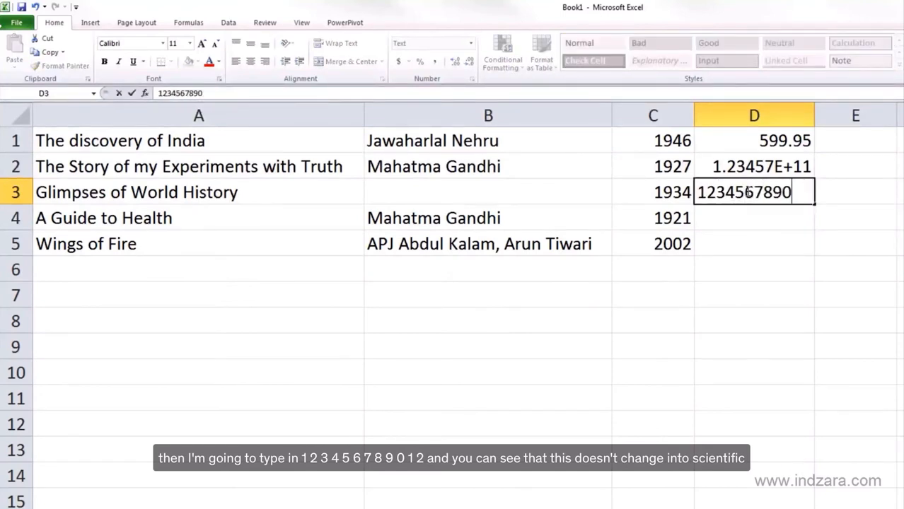
pyautogui.write('12')
pyautogui.press('Return')
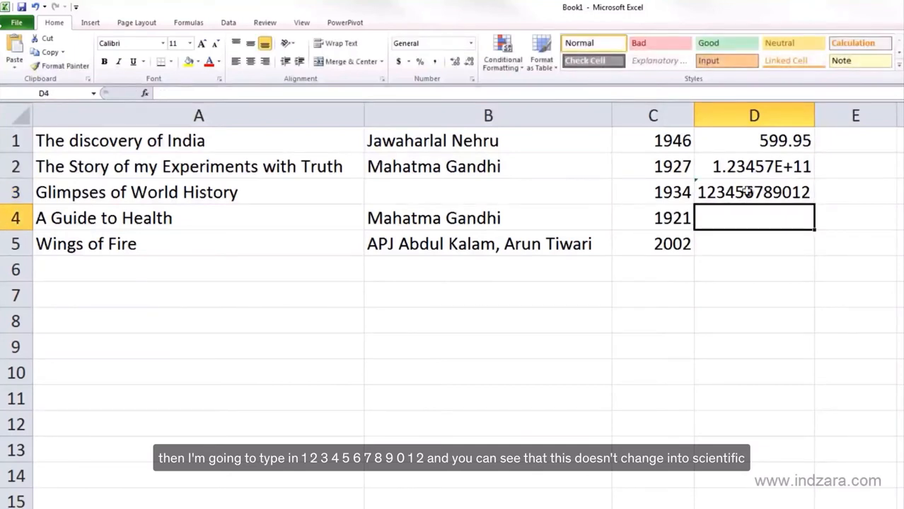
# Review the Number Stored as Text warning on cell D3 and ignore the error
pyautogui.click(768, 194)
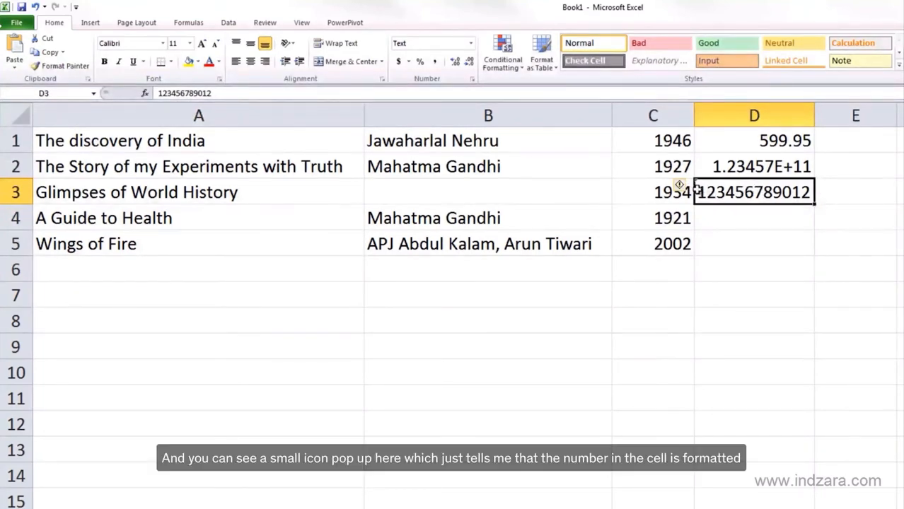
pyautogui.moveTo(683, 192)
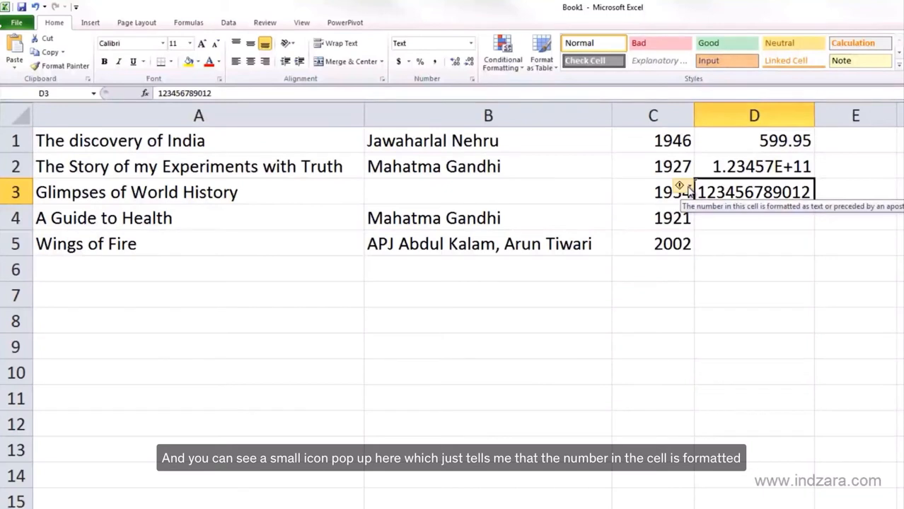
pyautogui.click(689, 191)
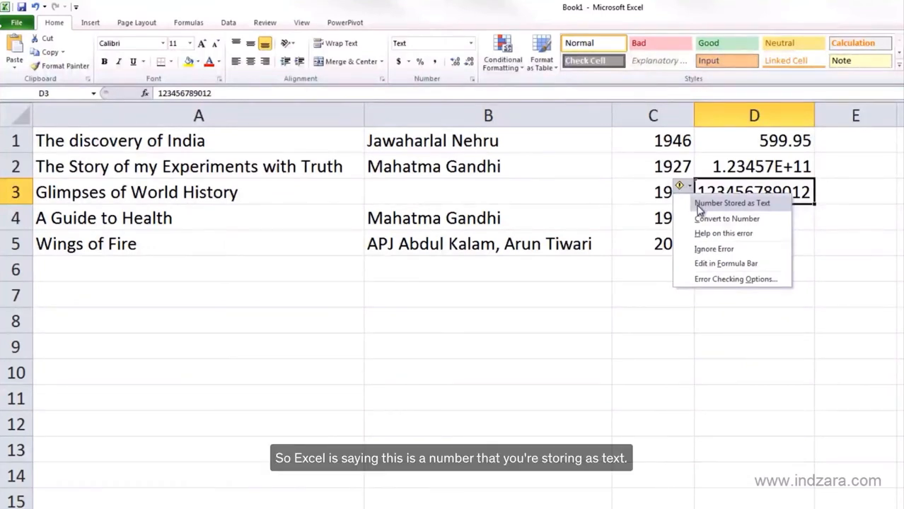
pyautogui.click(727, 250)
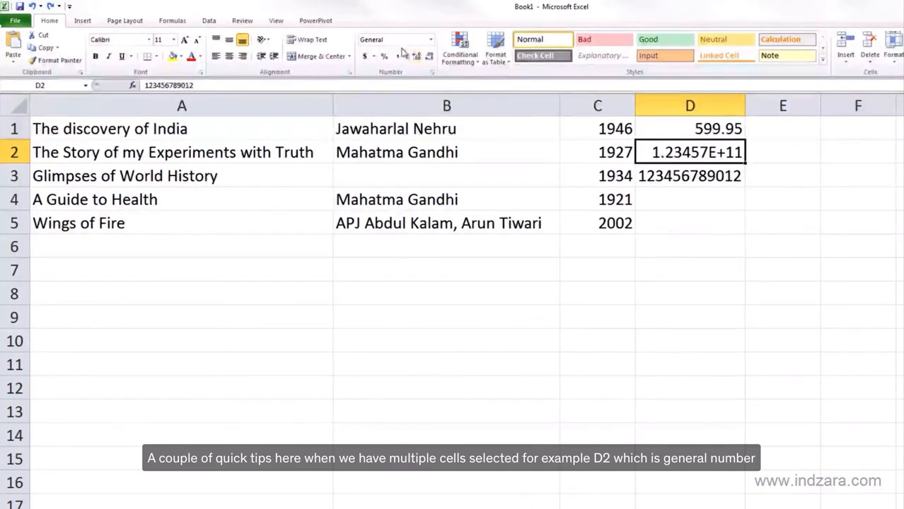
# Compare the number format shown when D2 and D3 are selected together starting from D2 and starting from D3
pyautogui.click(649, 182)
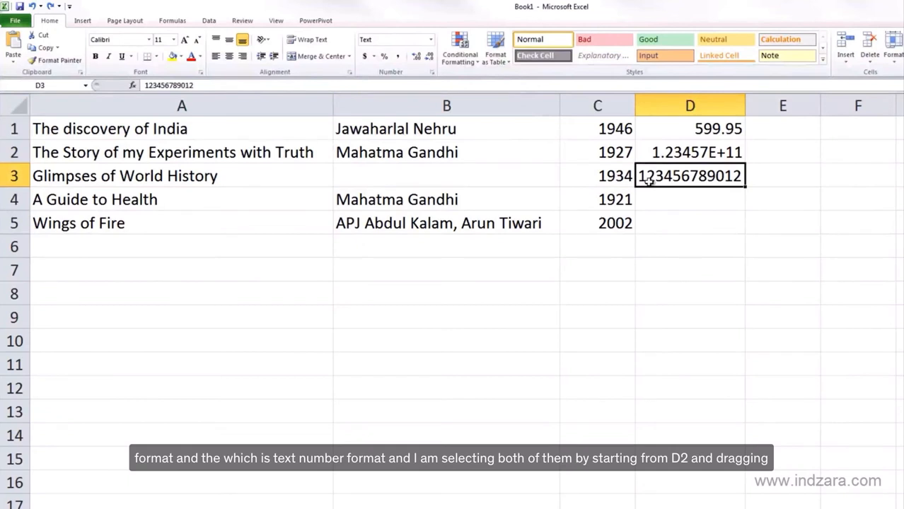
pyautogui.moveTo(657, 154); pyautogui.dragTo(661, 179)
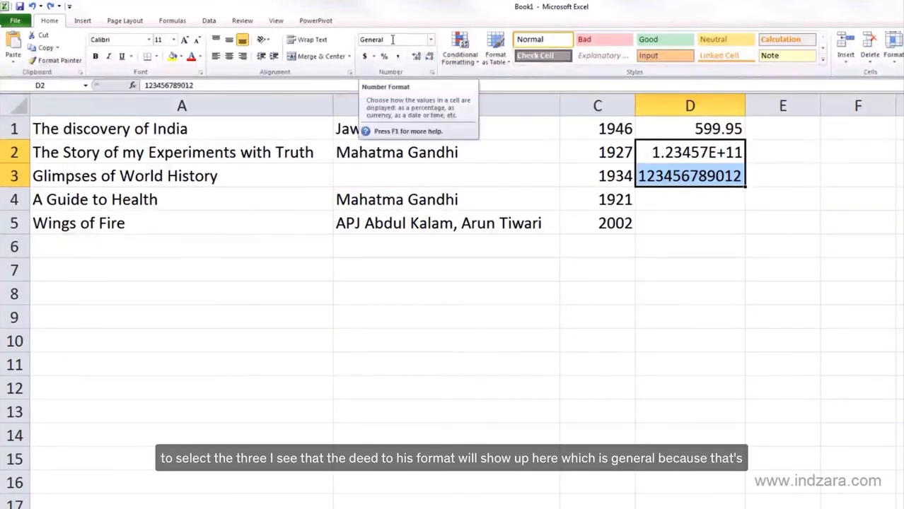
pyautogui.click(675, 177)
pyautogui.keyDown('shift'); pyautogui.click(677, 158); pyautogui.keyUp('shift')
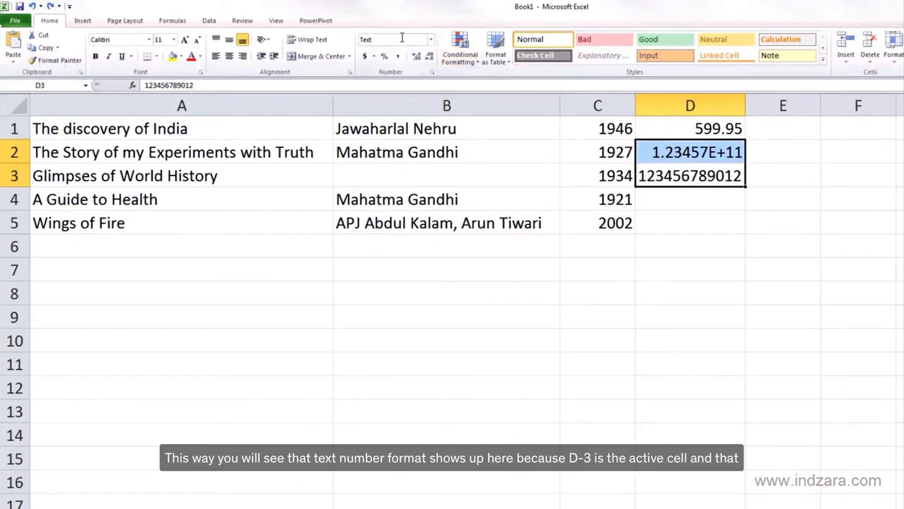
pyautogui.click(656, 177)
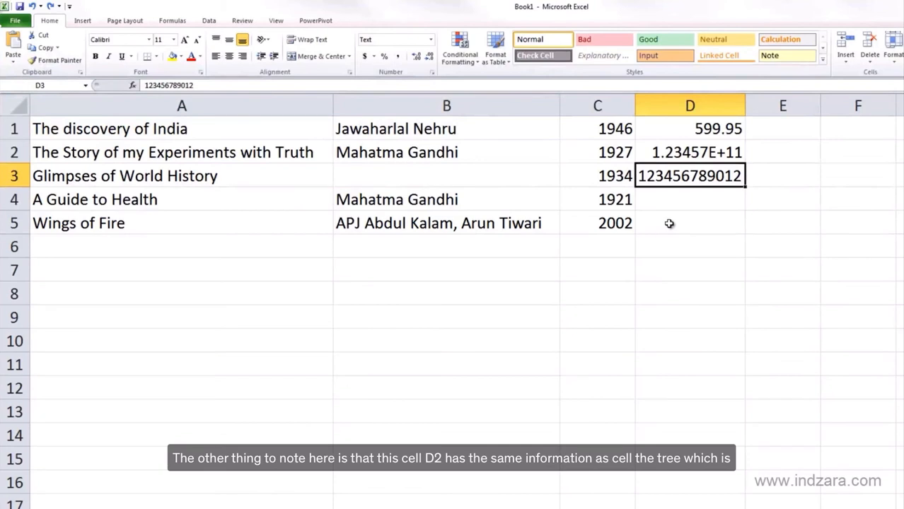
# Change the number format of cell D2 to Text
pyautogui.click(677, 156)
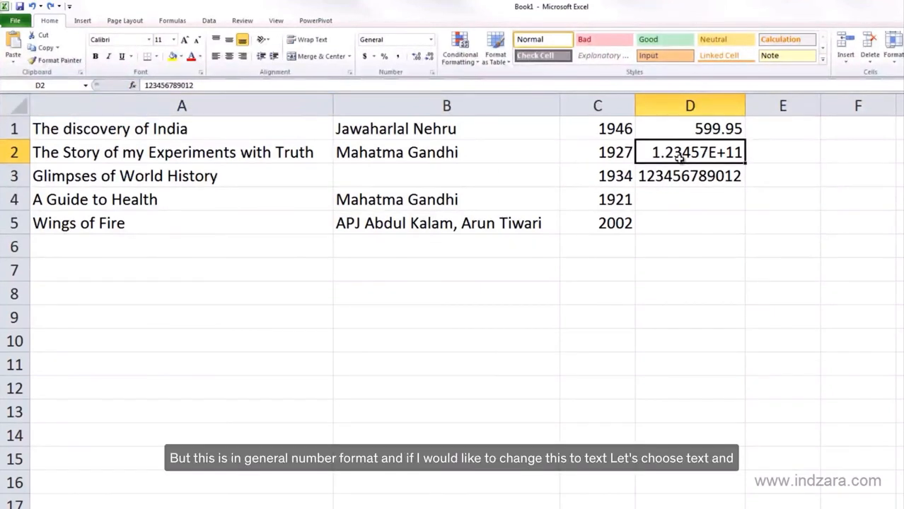
pyautogui.click(431, 41)
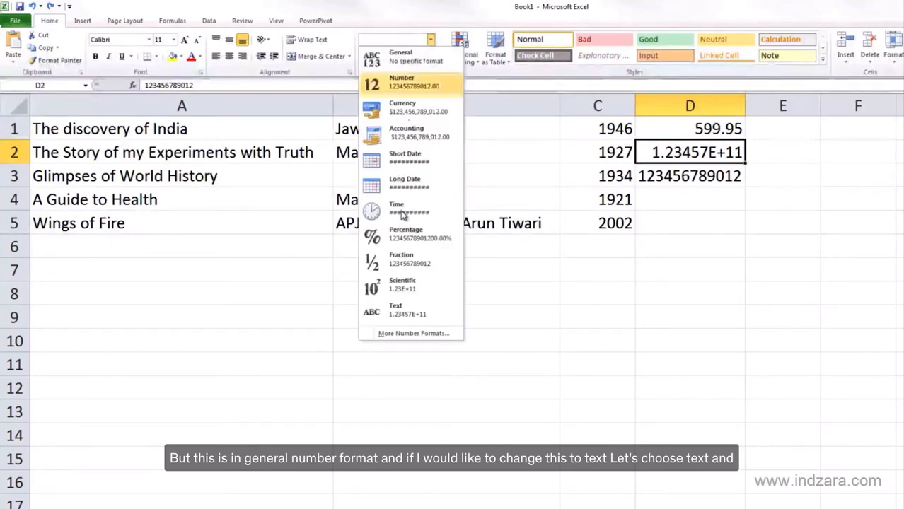
pyautogui.click(399, 313)
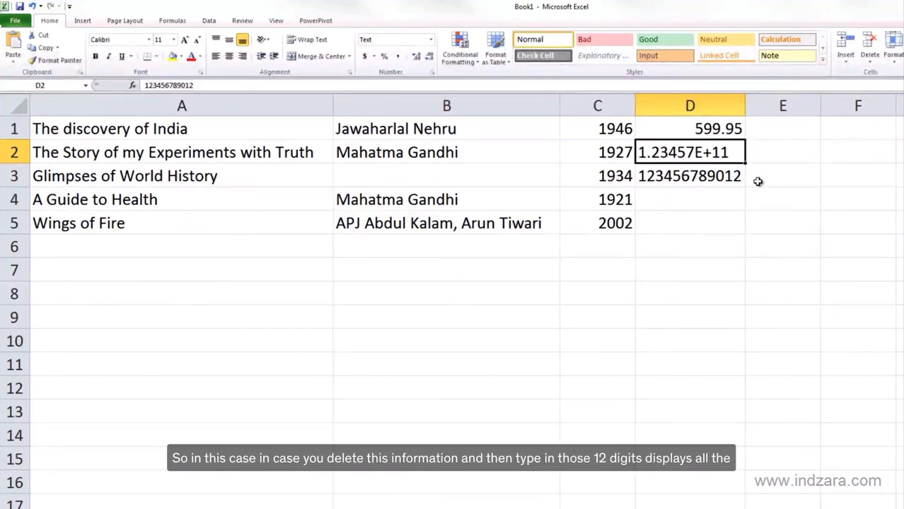
pyautogui.press('Delete')
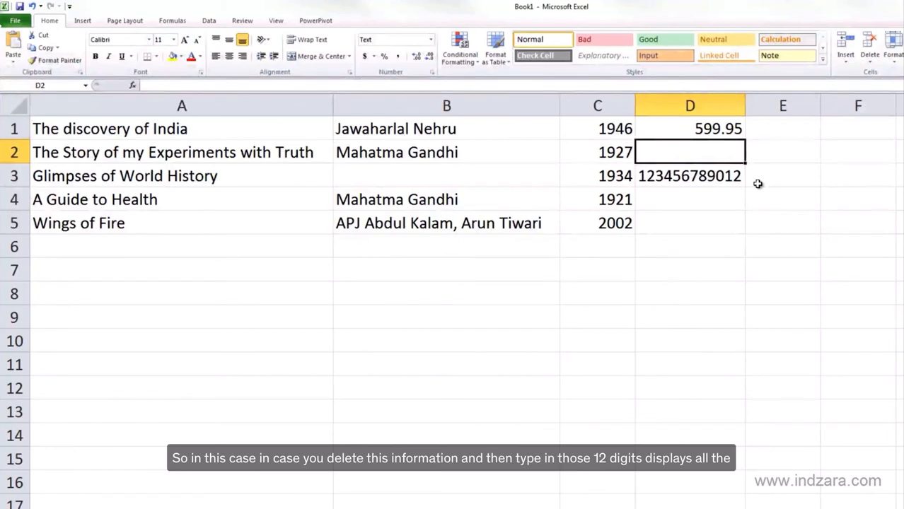
pyautogui.write('12345678')
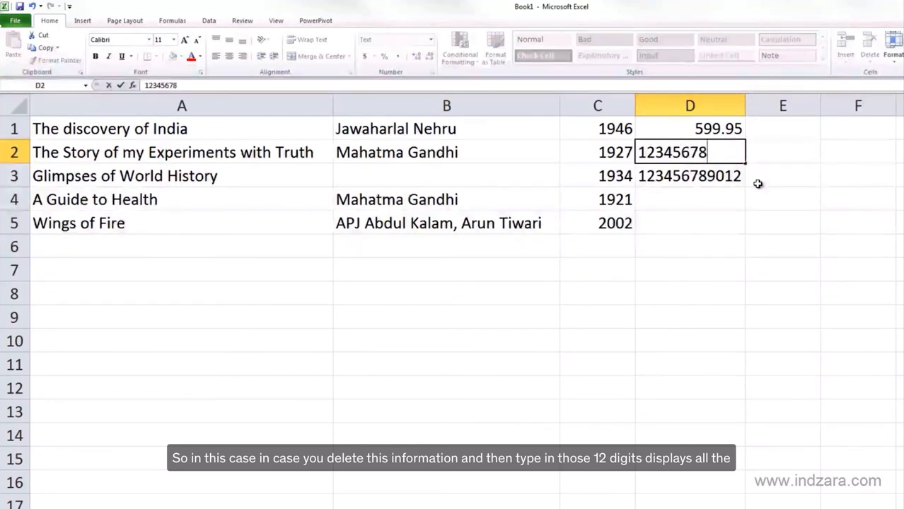
pyautogui.write('9012')
pyautogui.press('Return')
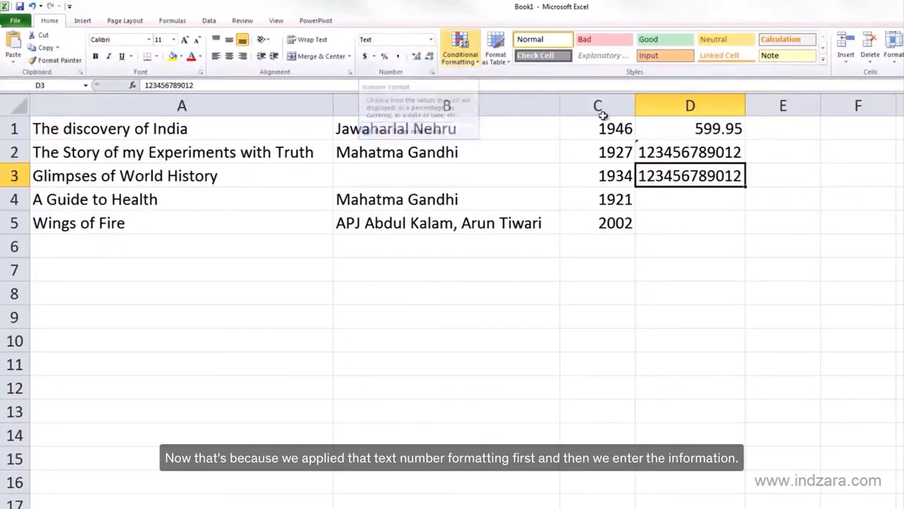
pyautogui.click(645, 152)
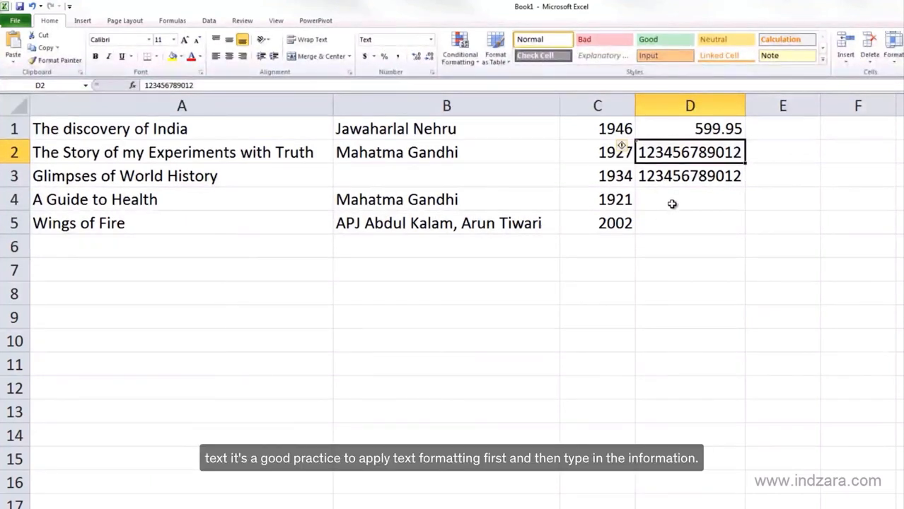
pyautogui.moveTo(670, 201); pyautogui.dragTo(672, 218)
pyautogui.click(430, 42)
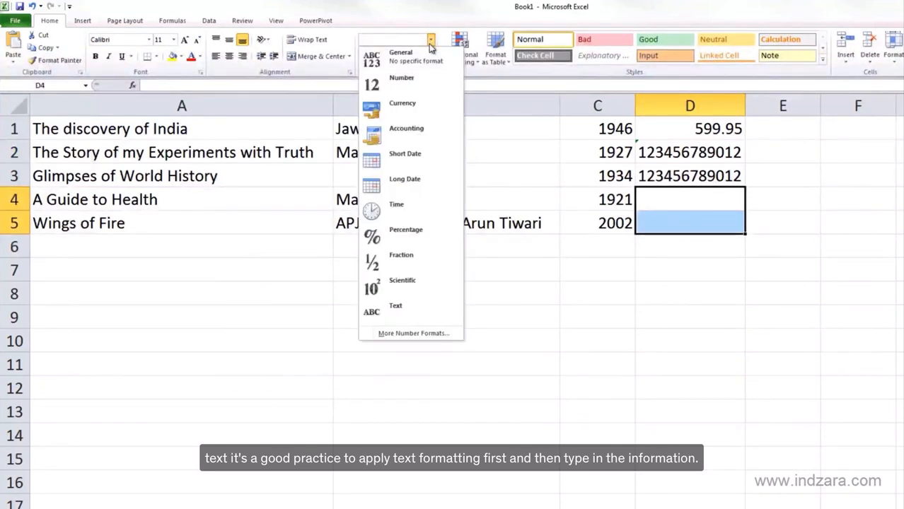
pyautogui.click(700, 207)
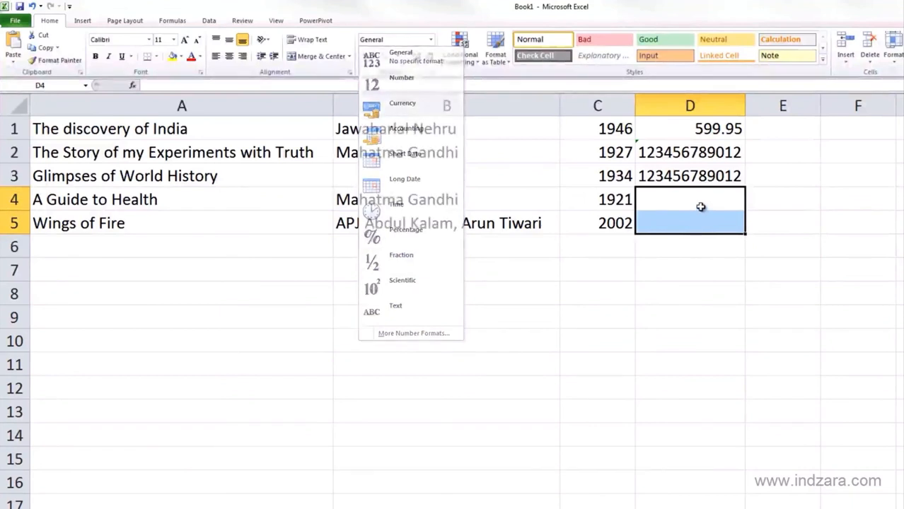
pyautogui.click(700, 207)
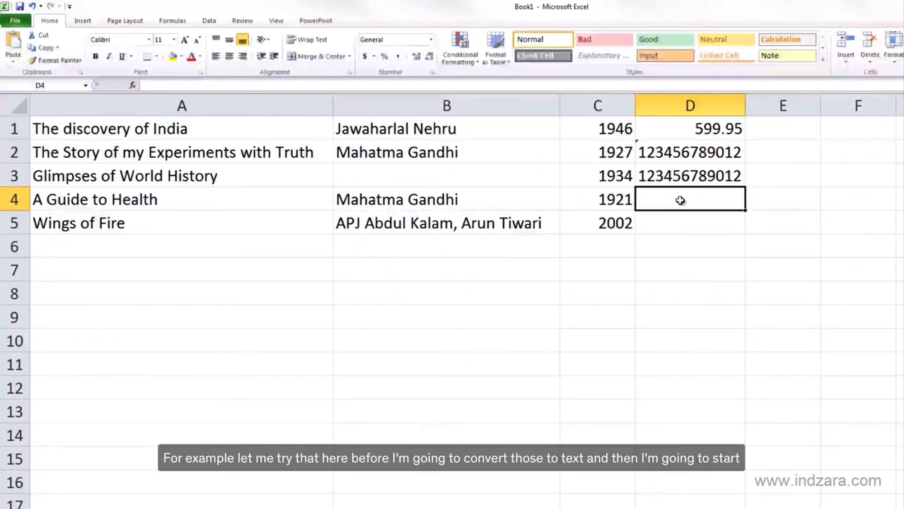
pyautogui.click(430, 39)
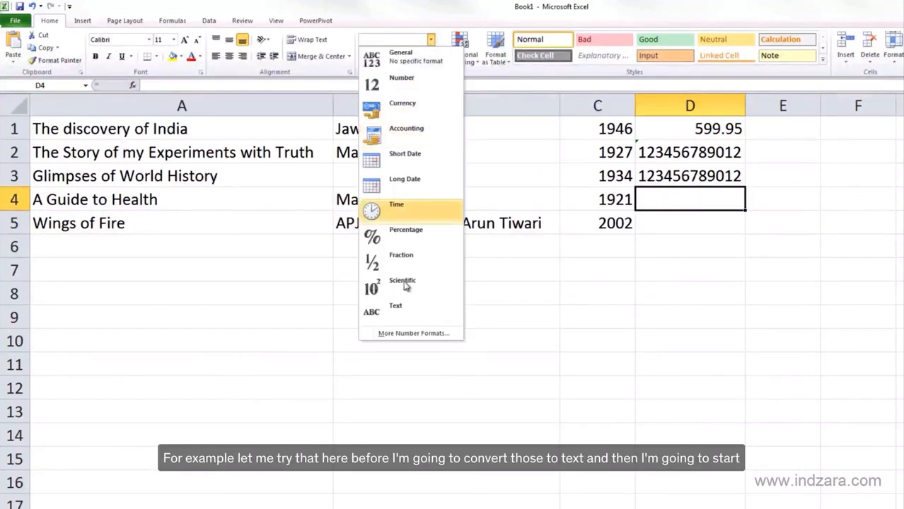
pyautogui.click(406, 306)
pyautogui.write('1')
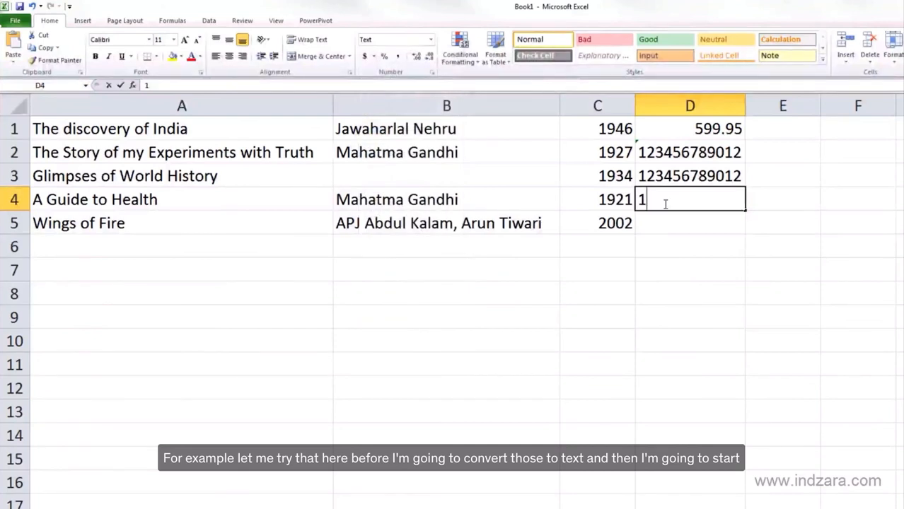
pyautogui.write('23456789')
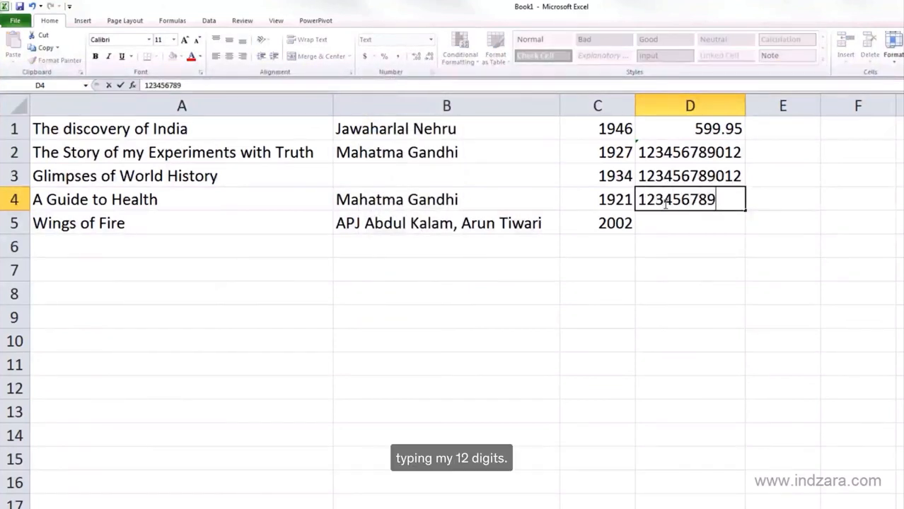
pyautogui.write('012')
pyautogui.press('Return')
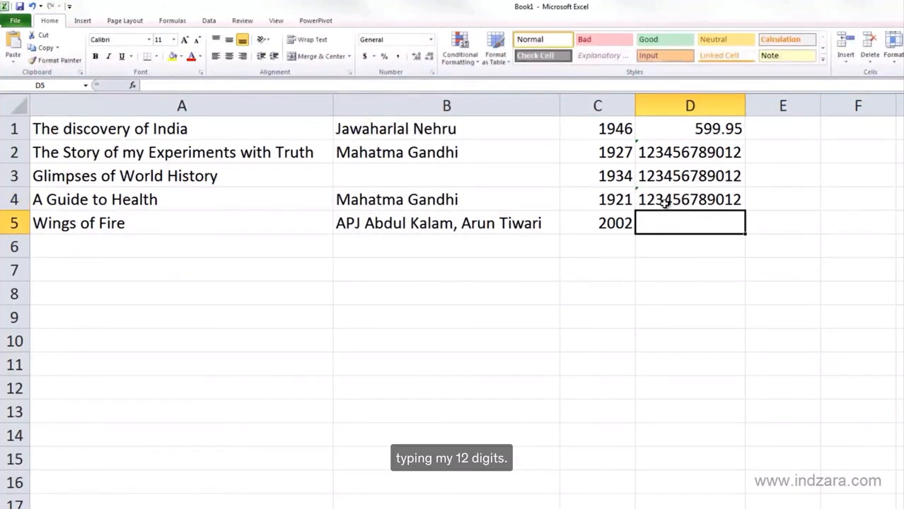
pyautogui.write('12')
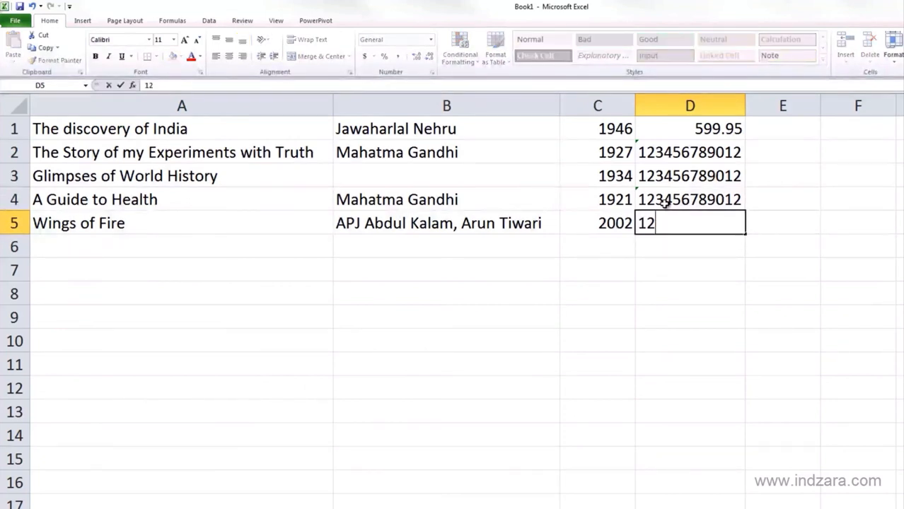
pyautogui.write('34567890')
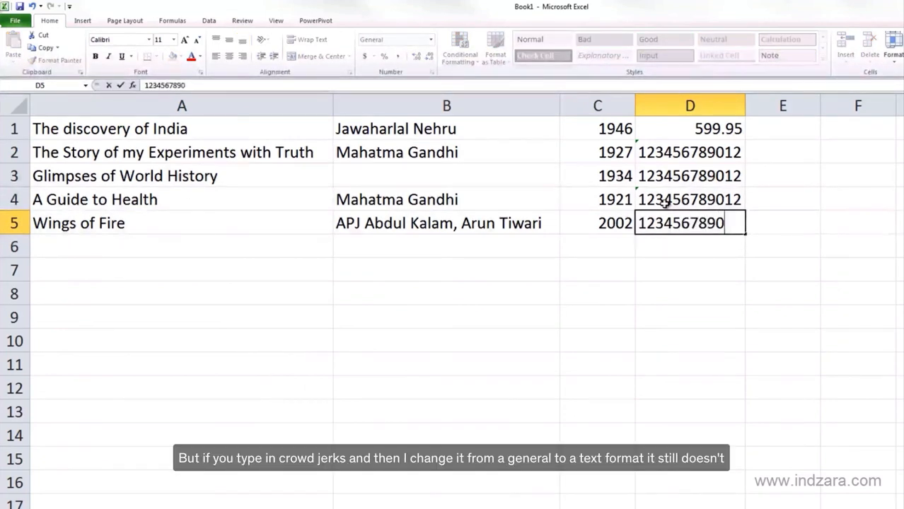
pyautogui.write('12')
pyautogui.press('Return')
pyautogui.press('Up')
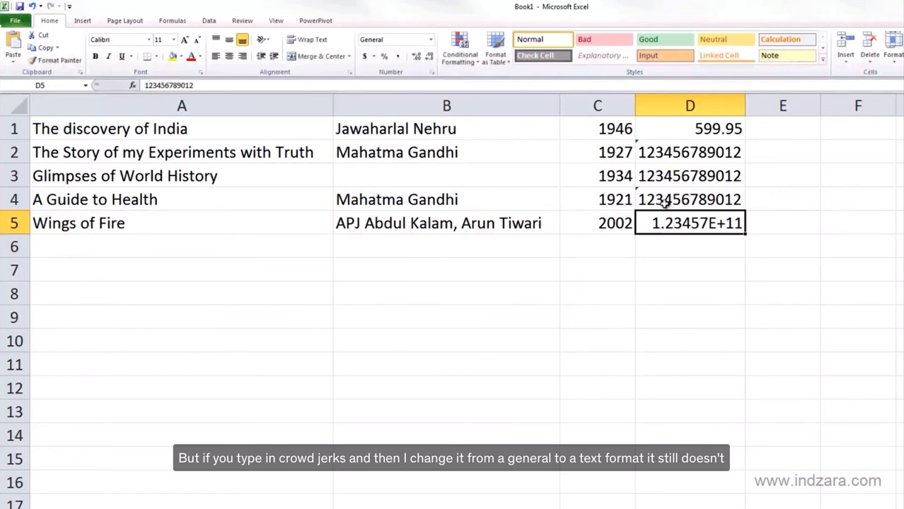
# Set the number format of cell D5 to Text and recommit its existing value by editing the cell without changes
pyautogui.click(430, 40)
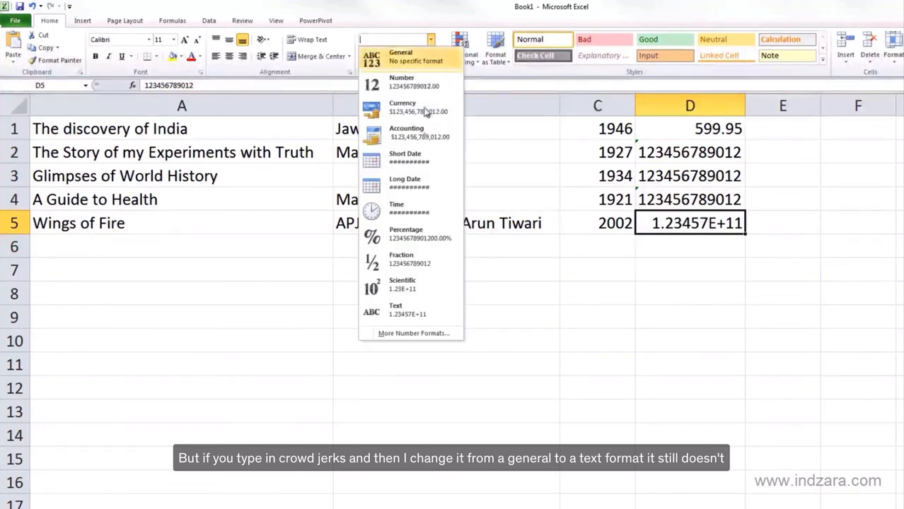
pyautogui.click(422, 314)
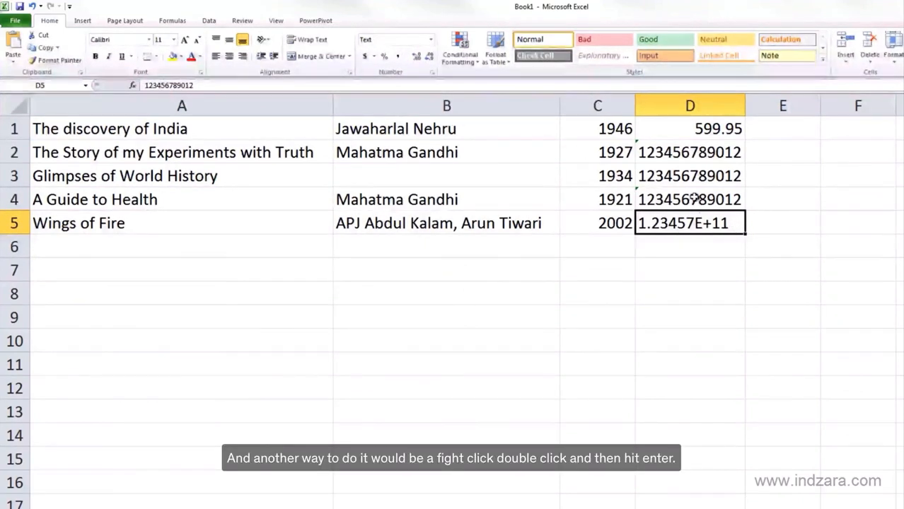
pyautogui.doubleClick(739, 224)
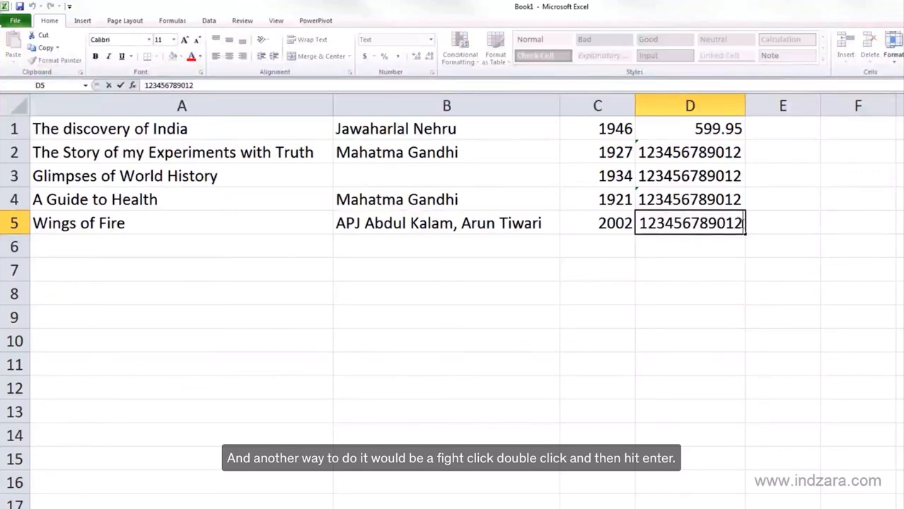
pyautogui.press('Return')
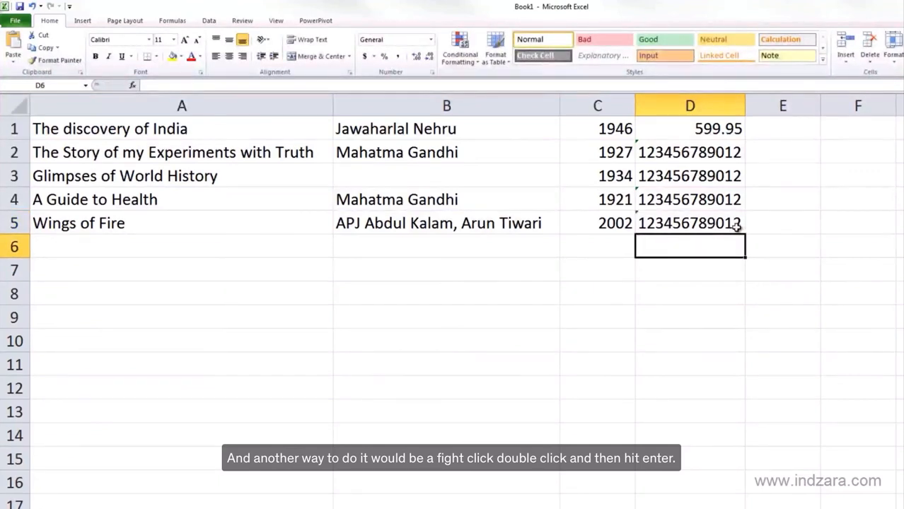